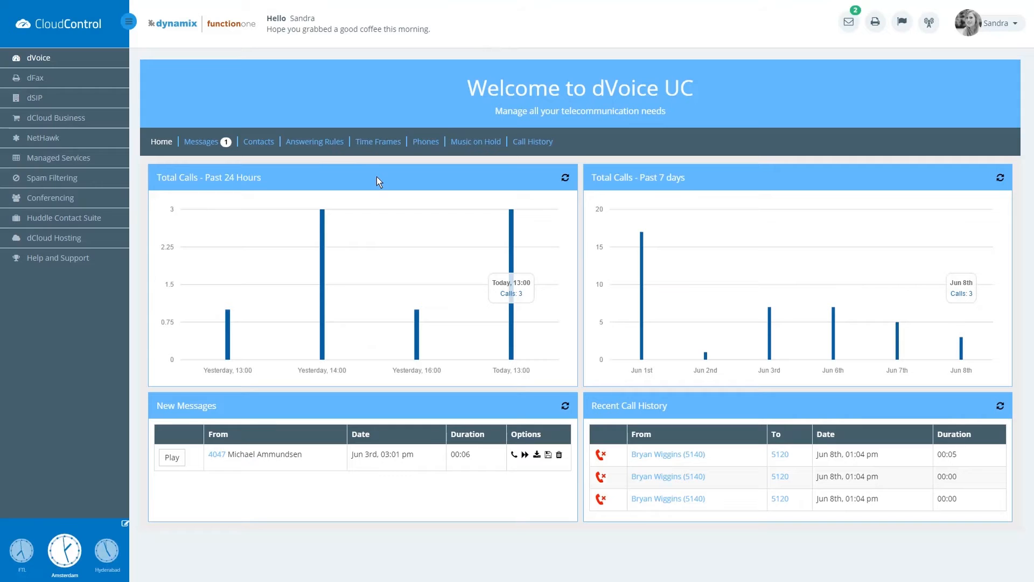
Go to the dVoice UC Answering Rules page from the CloudControl dashboard.
click(315, 141)
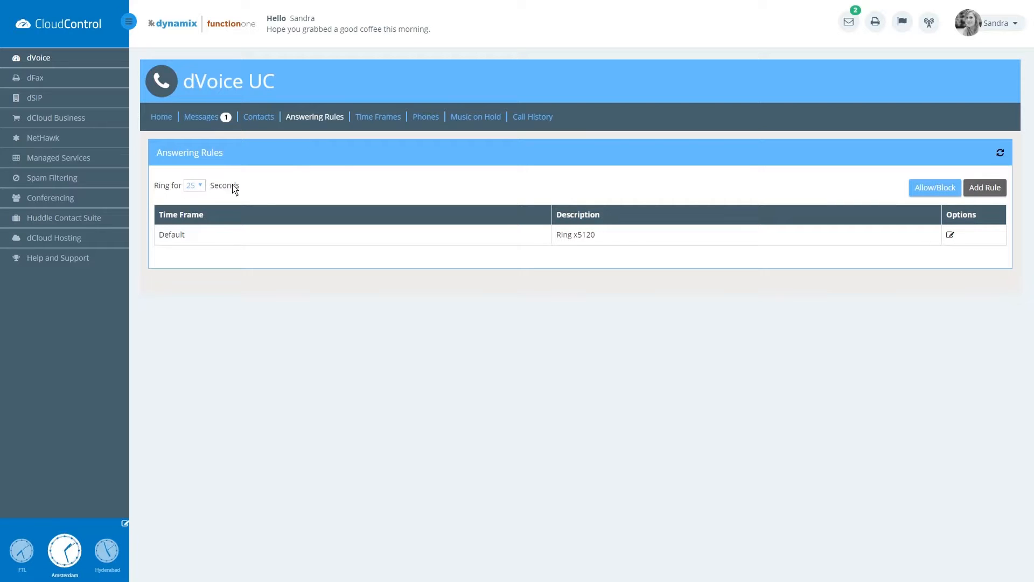
click(199, 187)
click(194, 198)
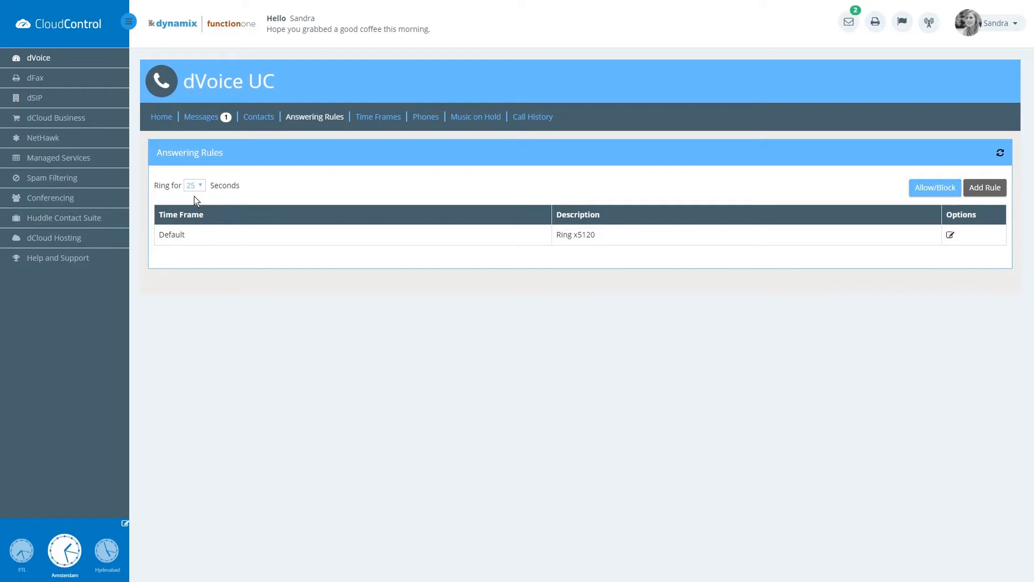
Add the external phone number to the Allowed Numbers list and save it.
click(935, 186)
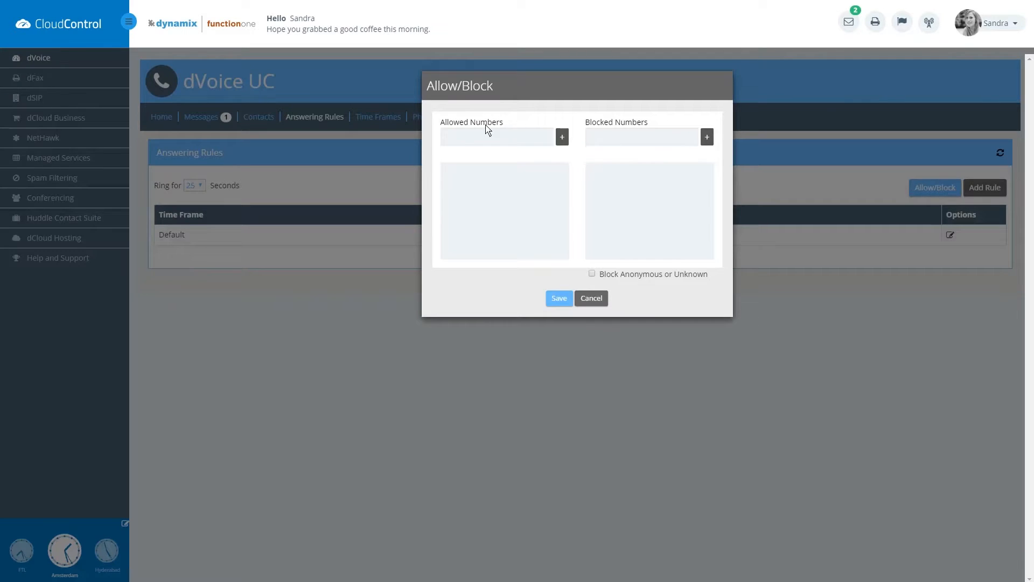
click(476, 143)
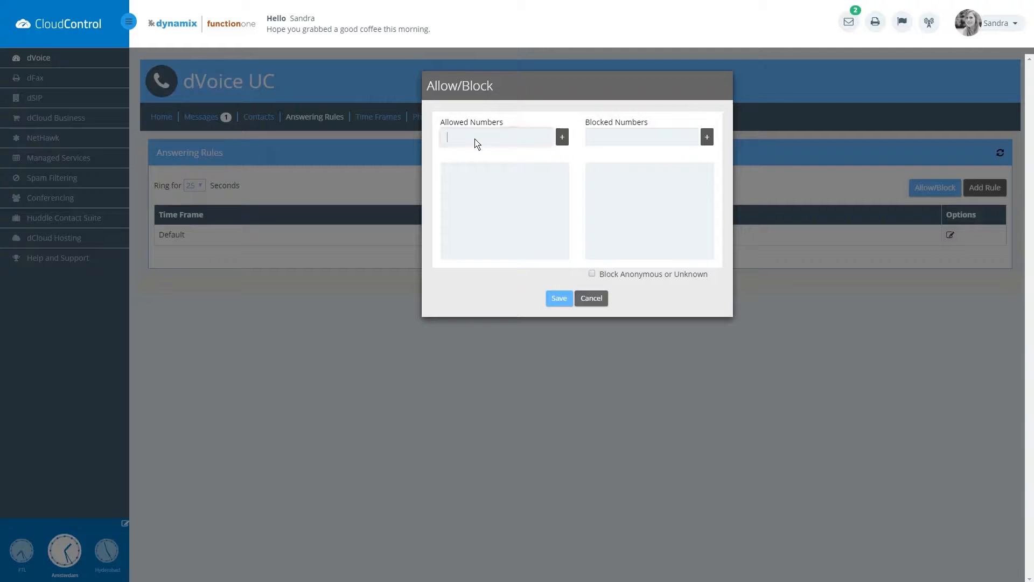
click(610, 139)
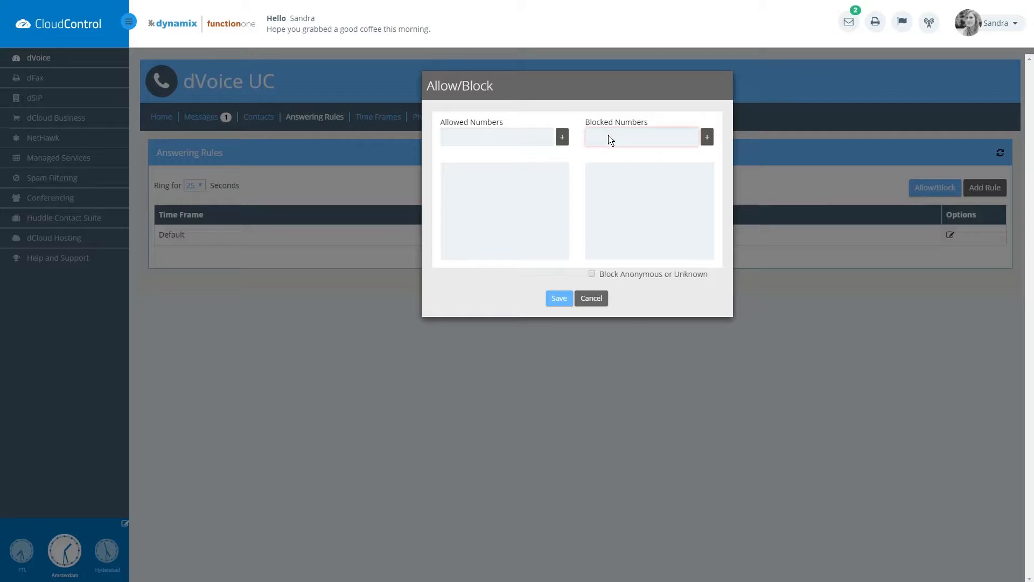
click(592, 274)
click(491, 140)
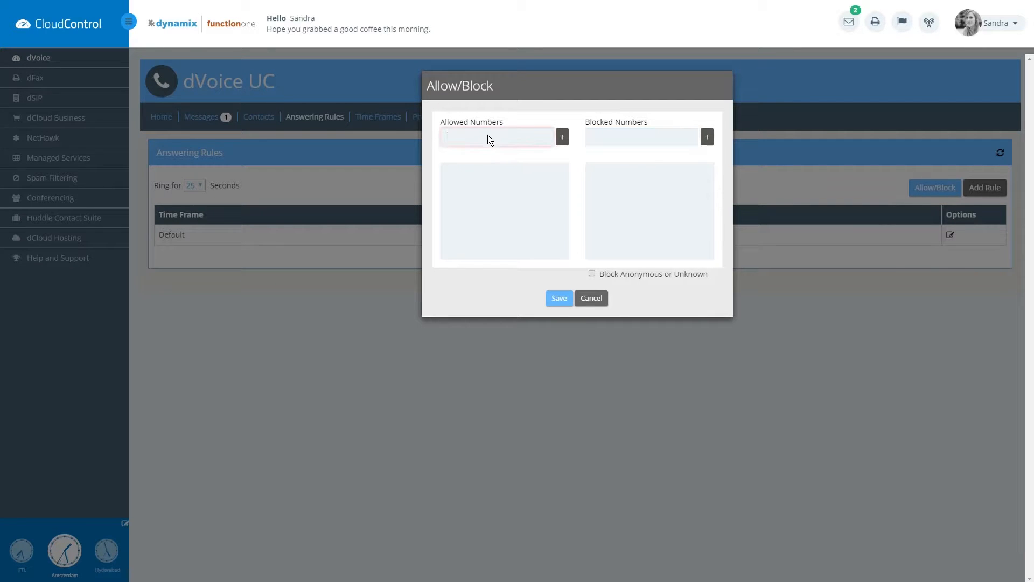
click(562, 138)
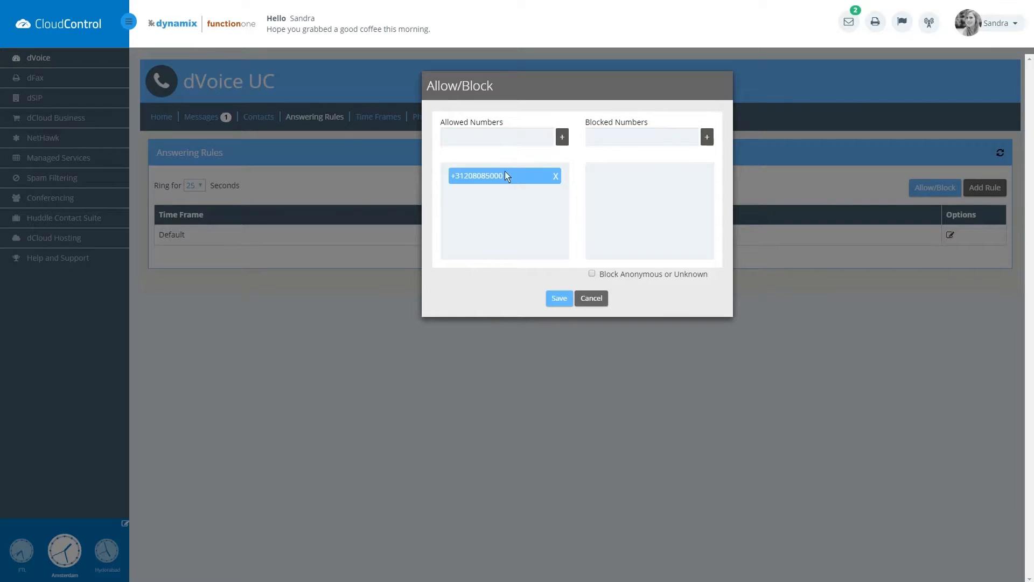
click(560, 300)
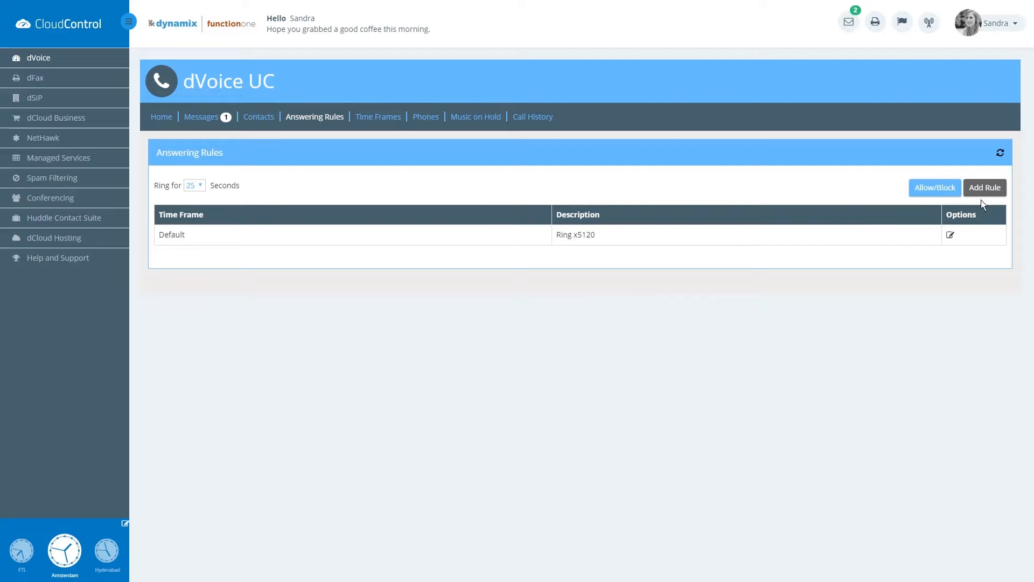
Create a new answering rule for the Off Hours time frame with Do not Disturb on.
click(981, 186)
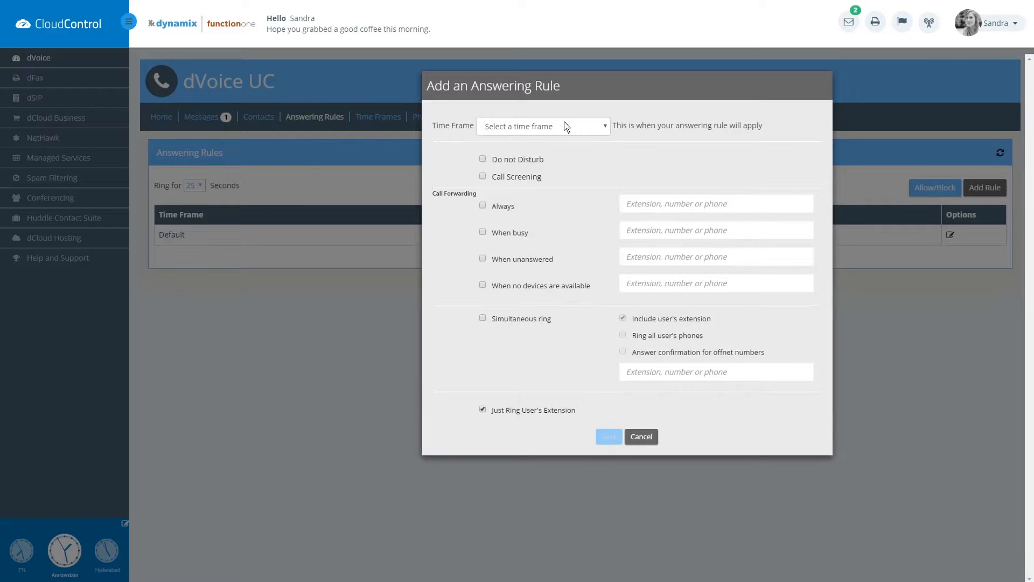
click(605, 129)
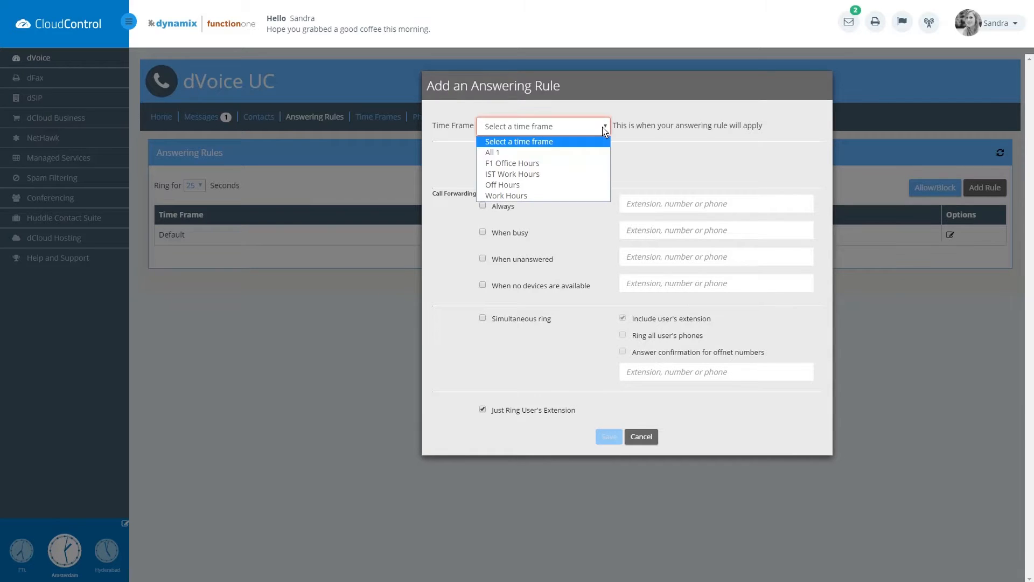
click(512, 185)
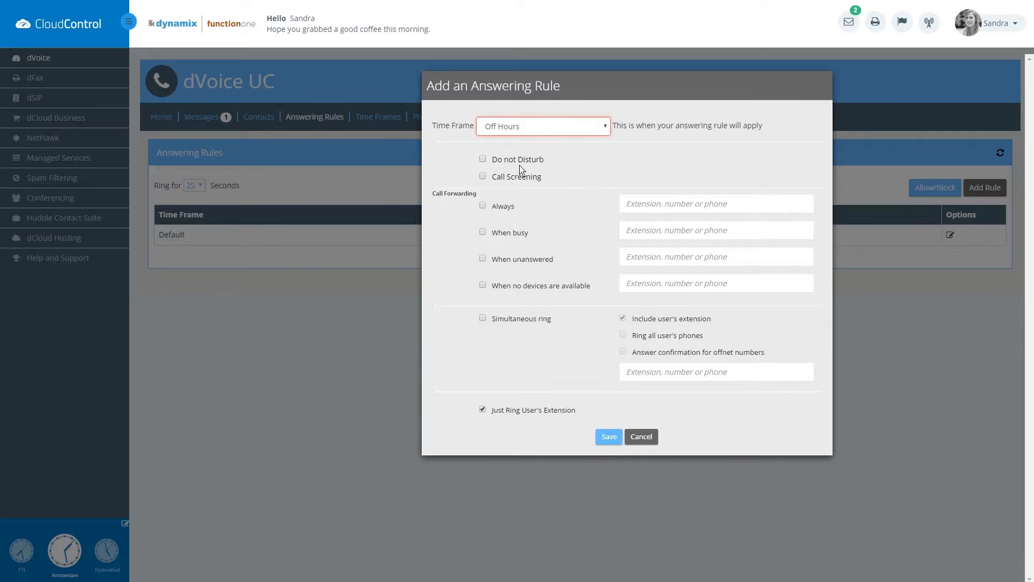
click(483, 160)
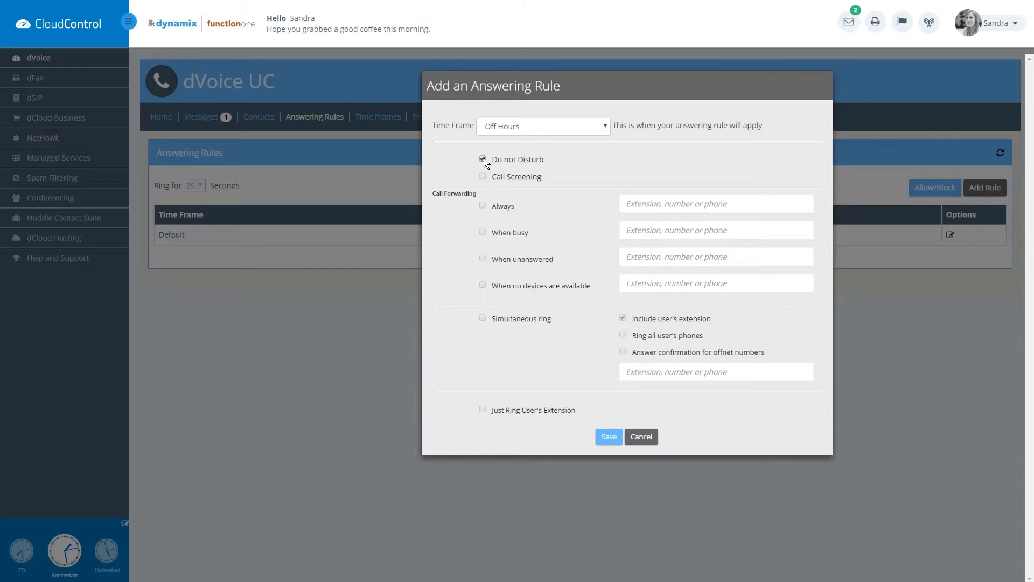
Switch Do not Disturb off, try Call Screening and Always, and enable When busy forwarding.
click(485, 161)
click(482, 176)
click(482, 205)
click(483, 206)
click(482, 232)
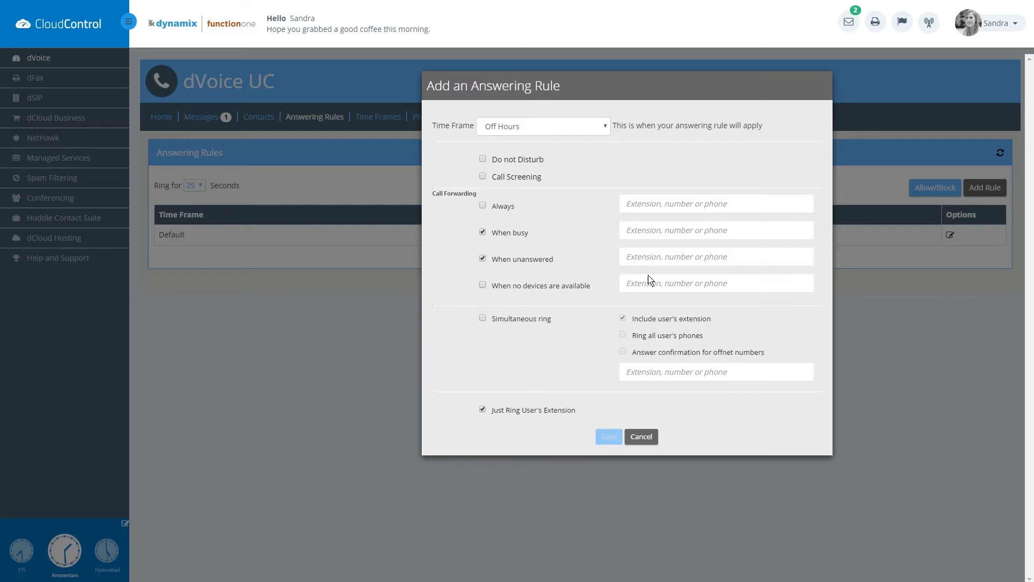
Enter extension 5 for busy forwarding and an external number for unanswered forwarding.
click(648, 233)
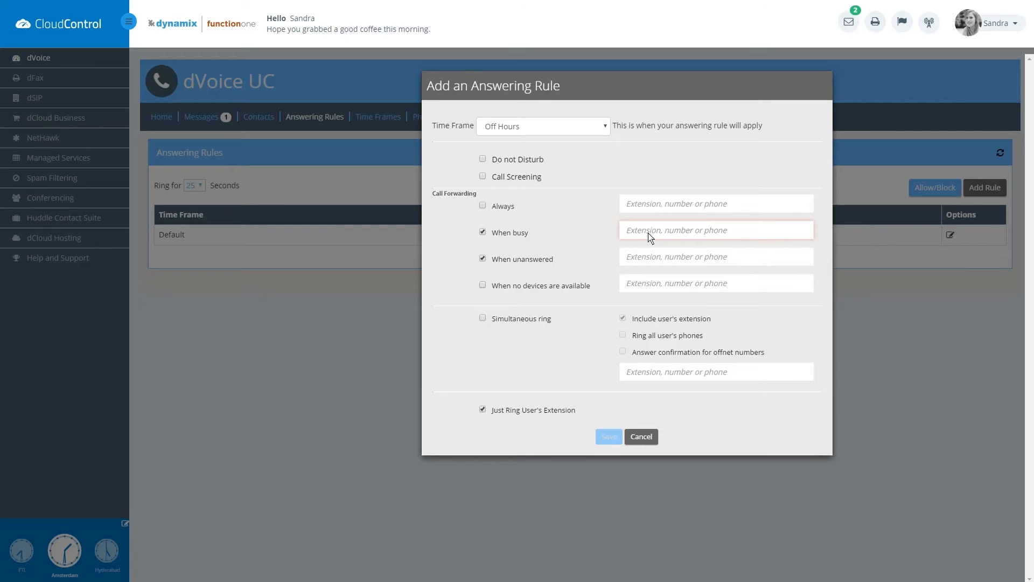
text(5140)
click(644, 259)
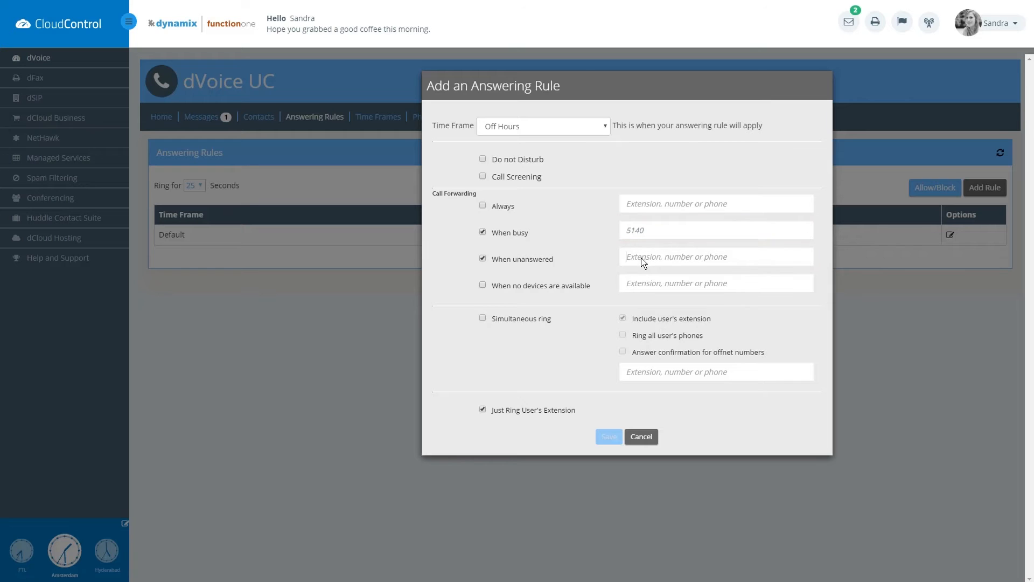
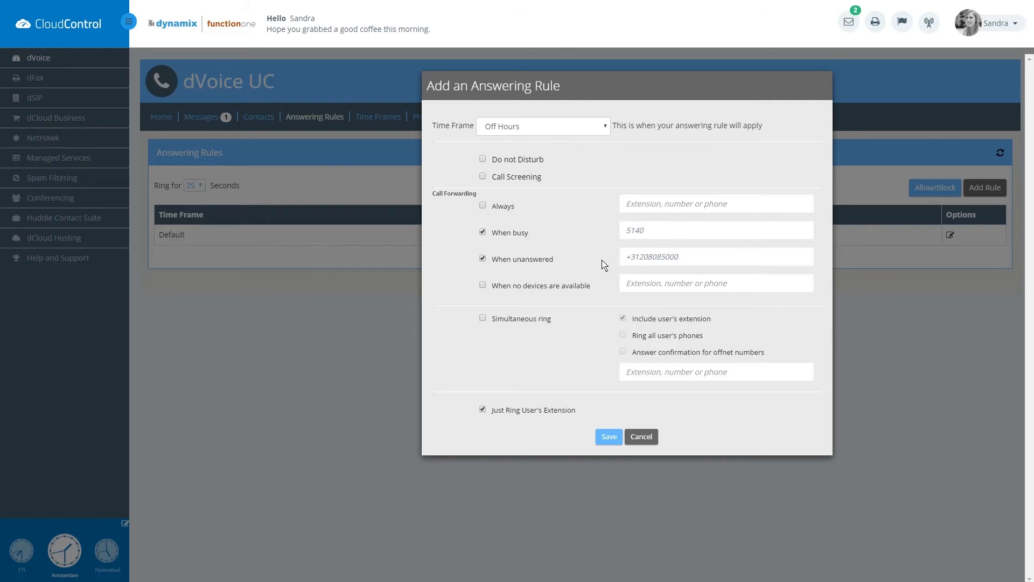
Clear both forwarding numbers and untick When busy and When unanswered.
drag(682, 262, 579, 248)
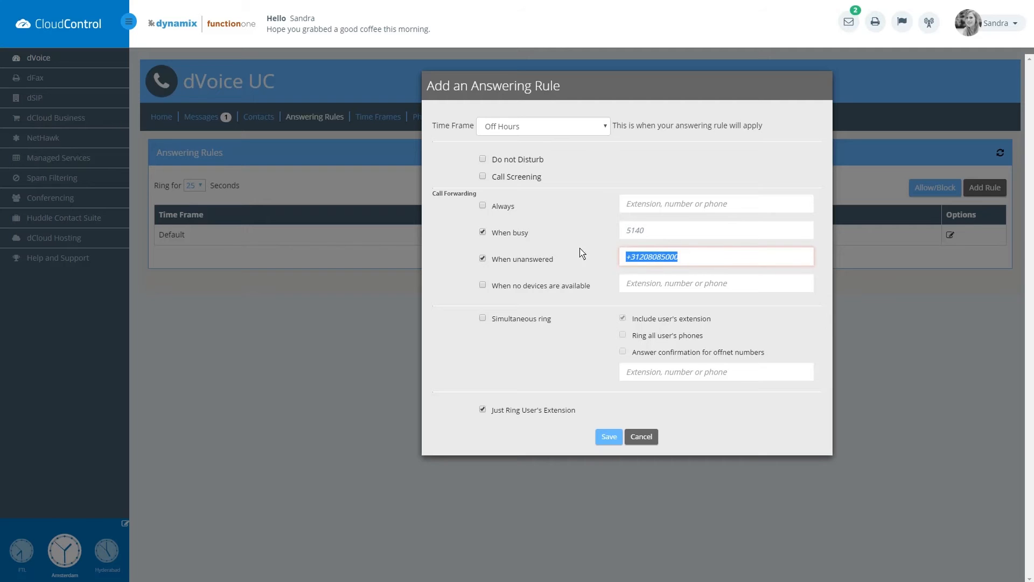
key(BackSpace)
drag(664, 230, 597, 234)
key(BackSpace)
click(482, 233)
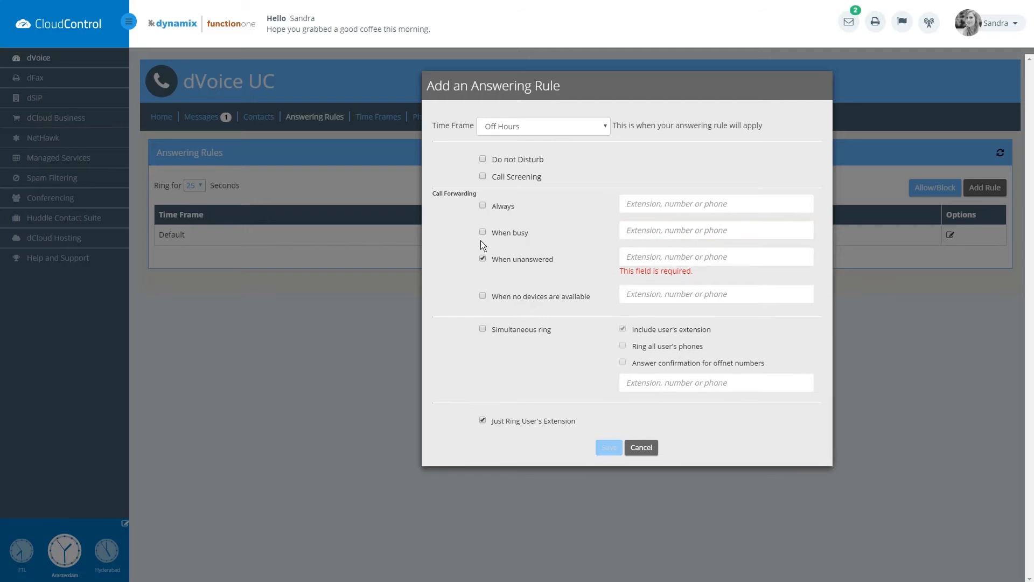
click(482, 258)
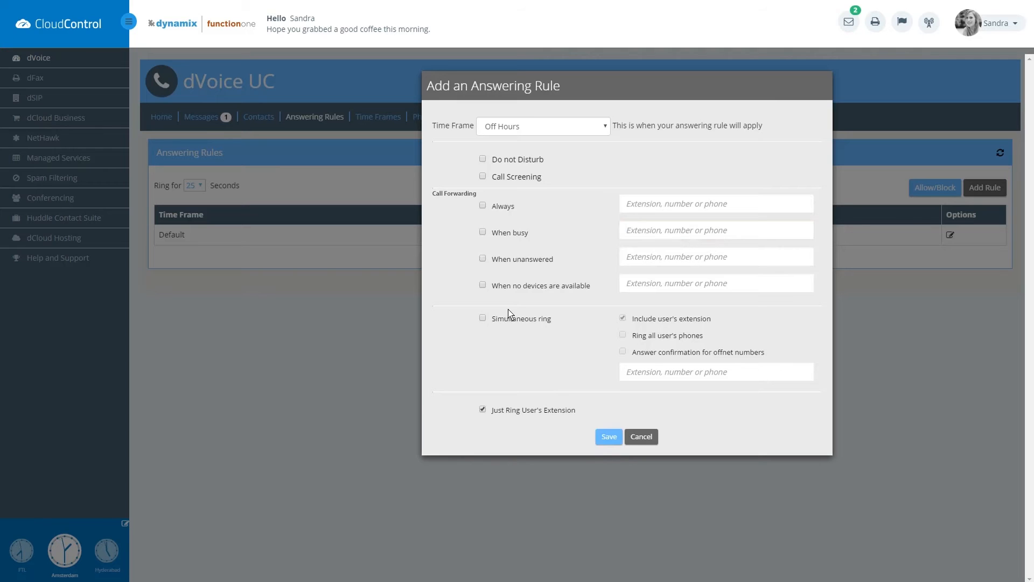
Set Simultaneous ring to an external number with answer confirmation, then save the Off Hours rule.
click(483, 317)
click(622, 352)
click(622, 370)
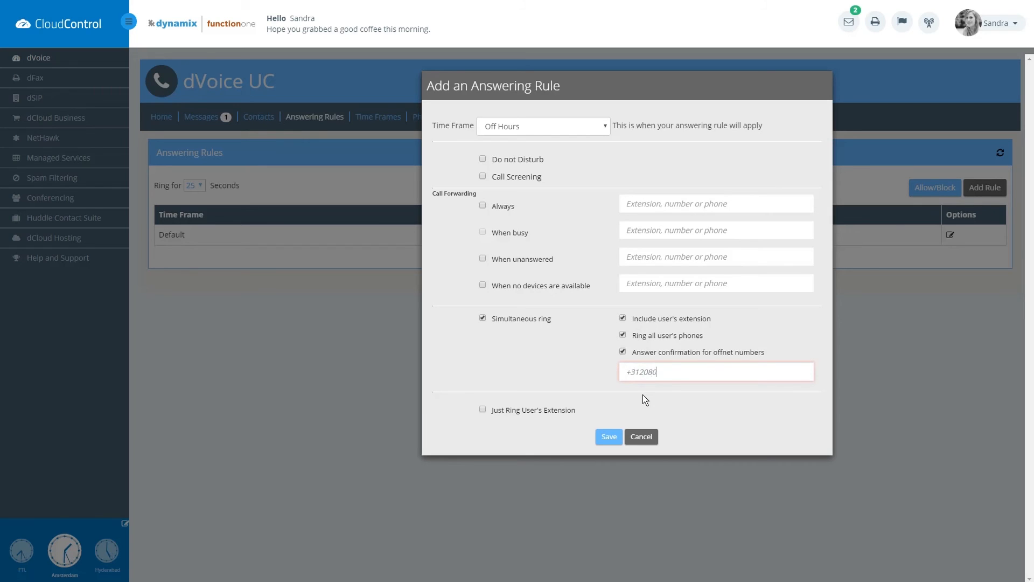
click(657, 388)
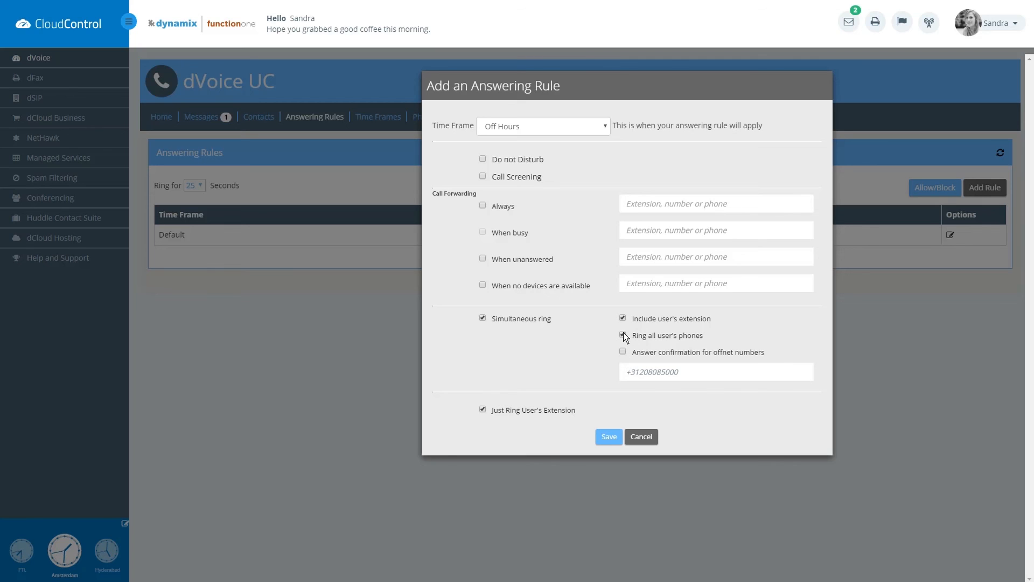
click(483, 317)
click(608, 437)
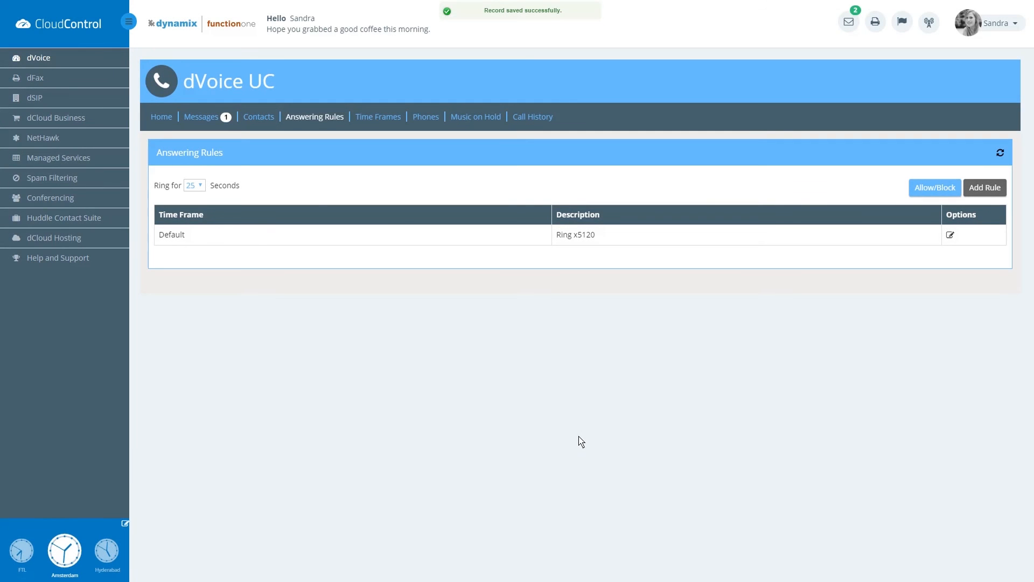